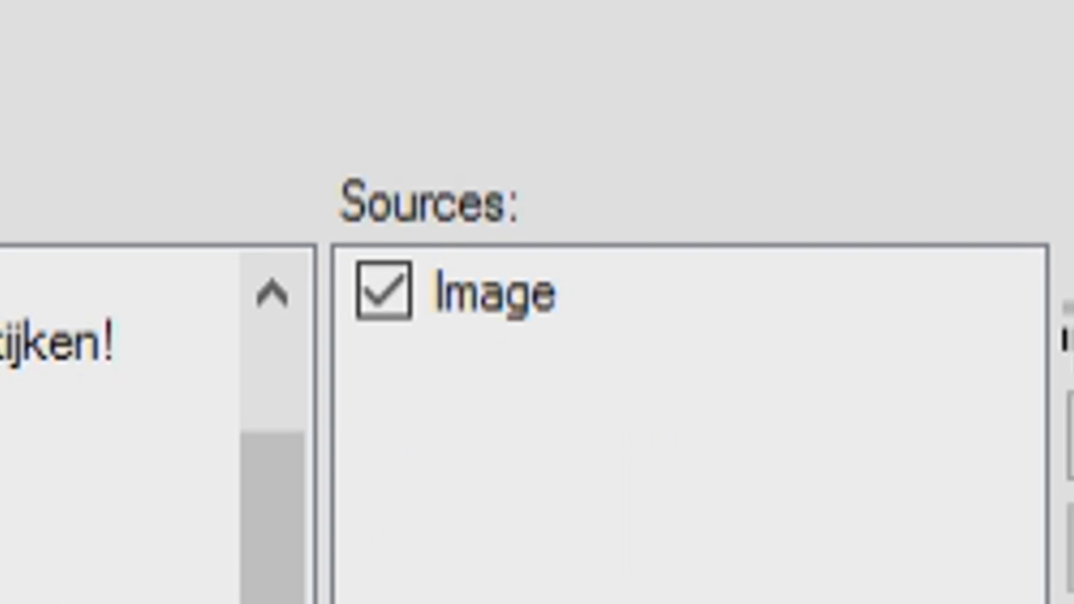
# Step: Preview the Minecraft background scene and add a Video Capture Device source named Facecam
pyautogui.click(480, 317)
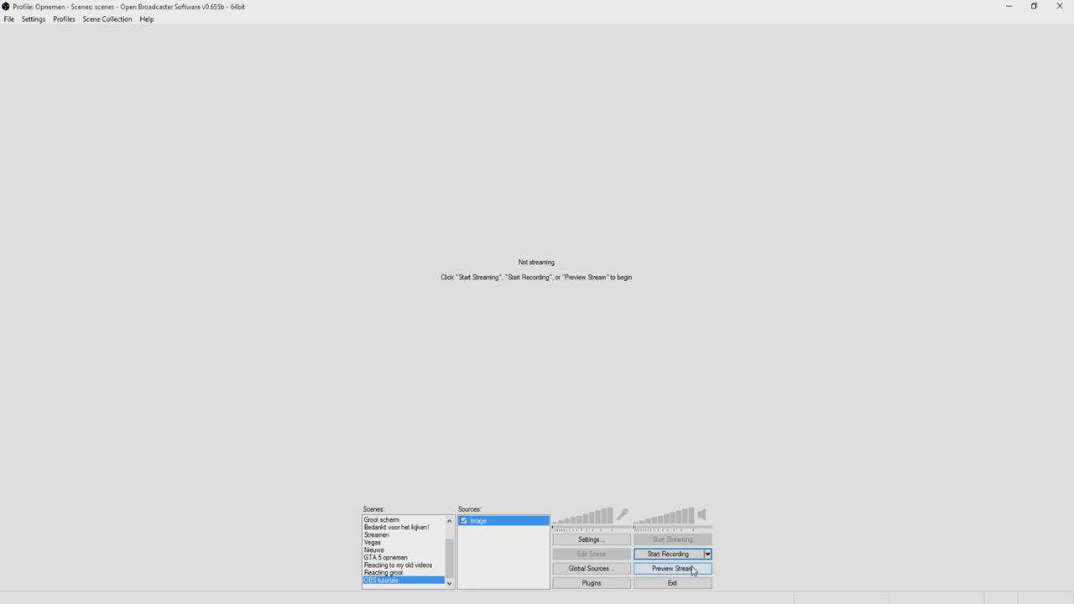
pyautogui.click(688, 570)
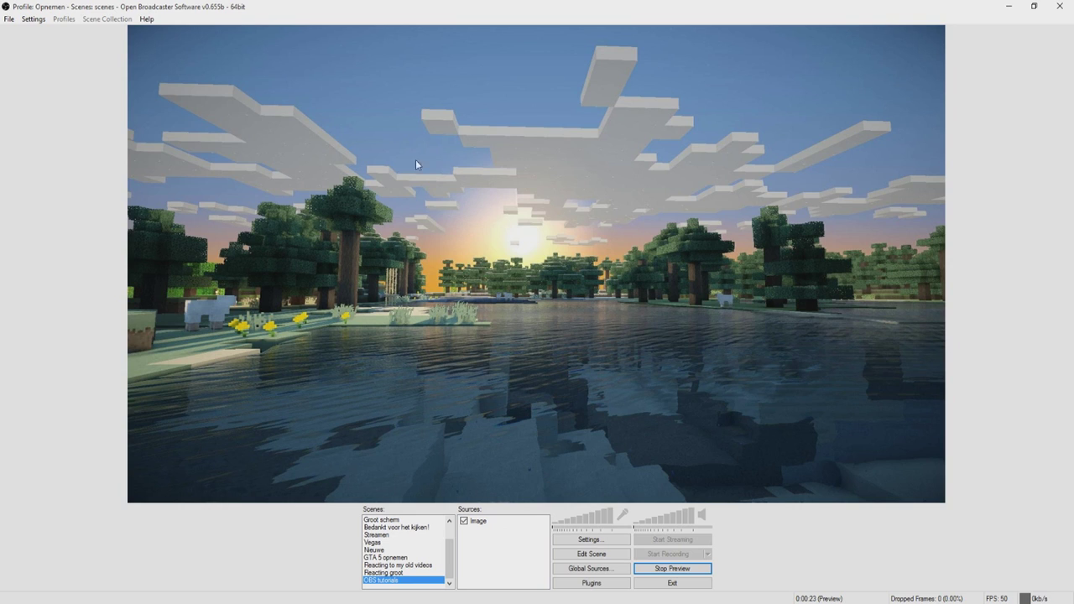
pyautogui.rightClick(481, 542)
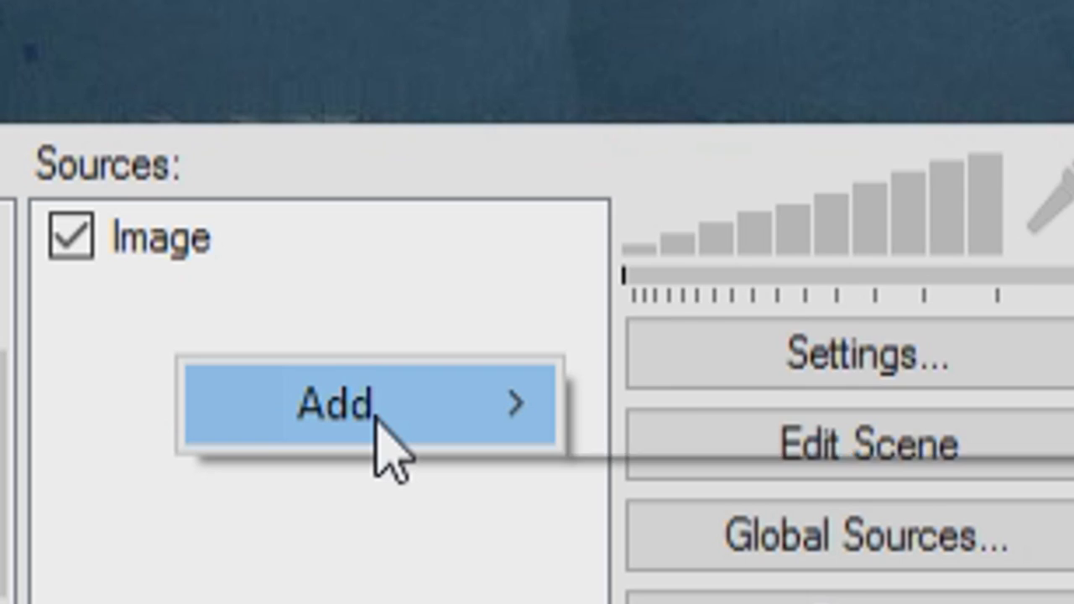
pyautogui.moveTo(457, 369)
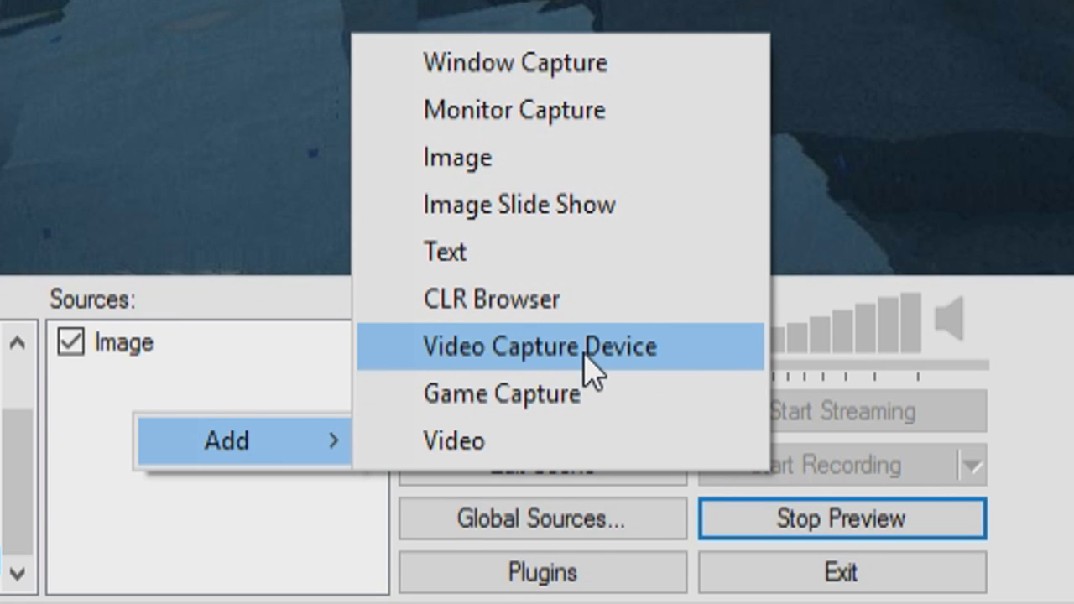
pyautogui.click(584, 353)
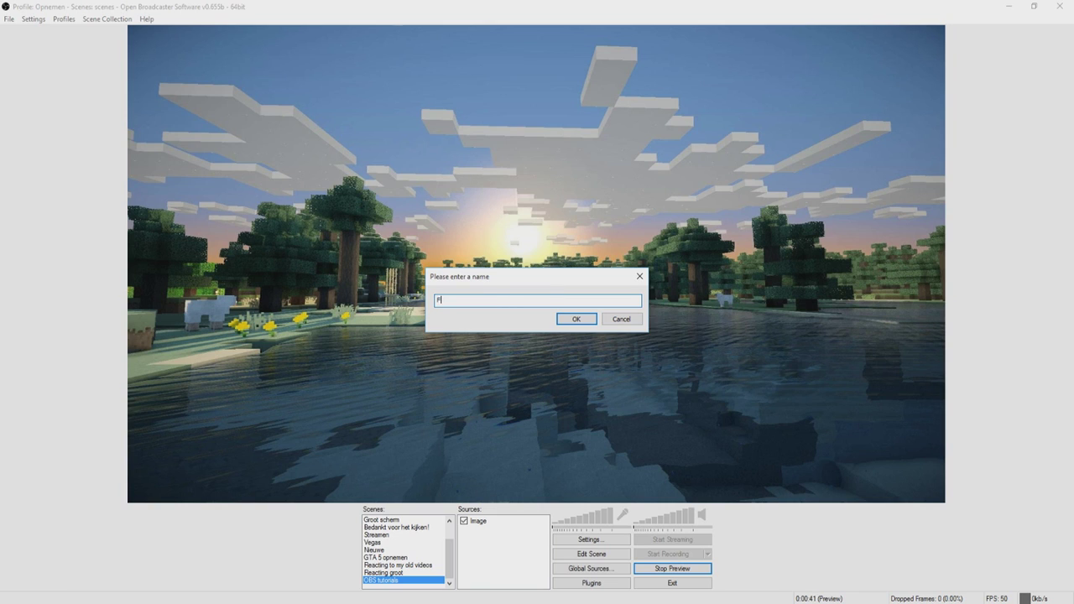
pyautogui.press('Return')
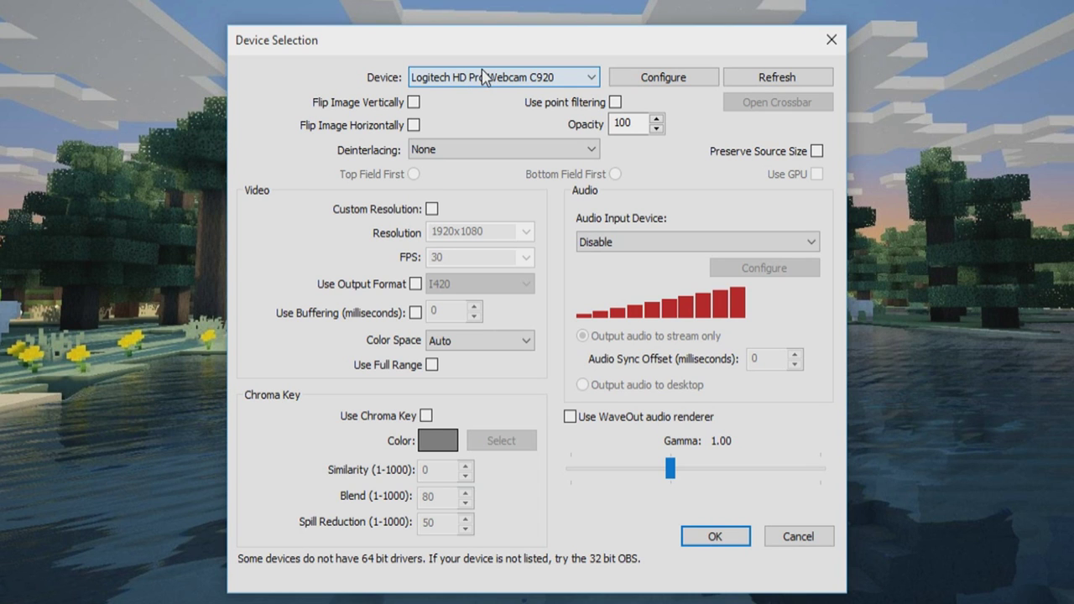
# Step: Keep the Logitech HD Pro Webcam C920 device, enable Custom Resolution, and confirm the Facecam settings
pyautogui.click(498, 84)
pyautogui.click(501, 86)
pyautogui.click(497, 85)
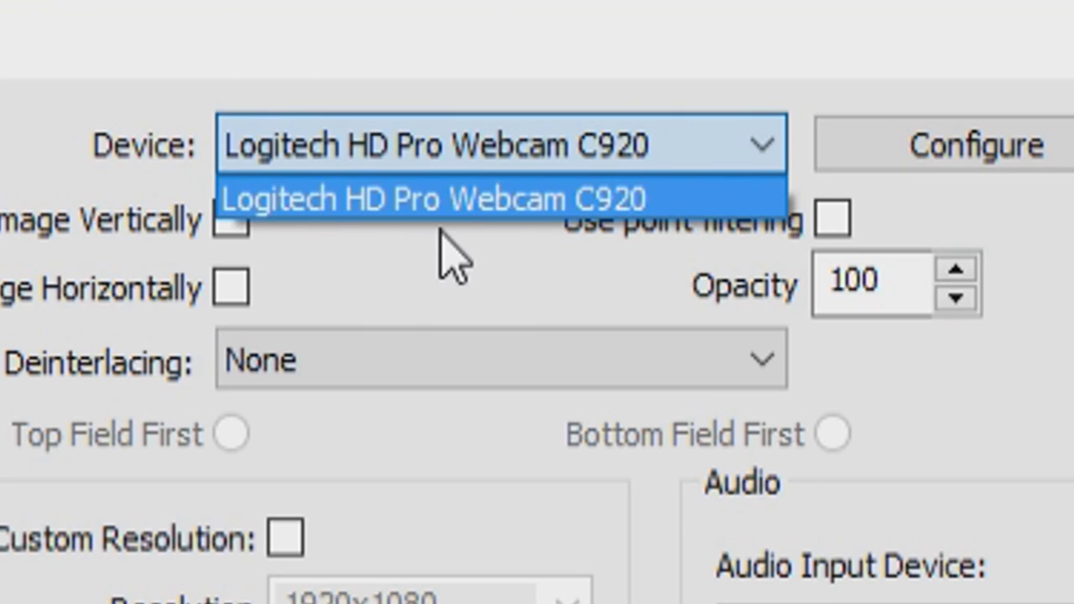
pyautogui.click(485, 98)
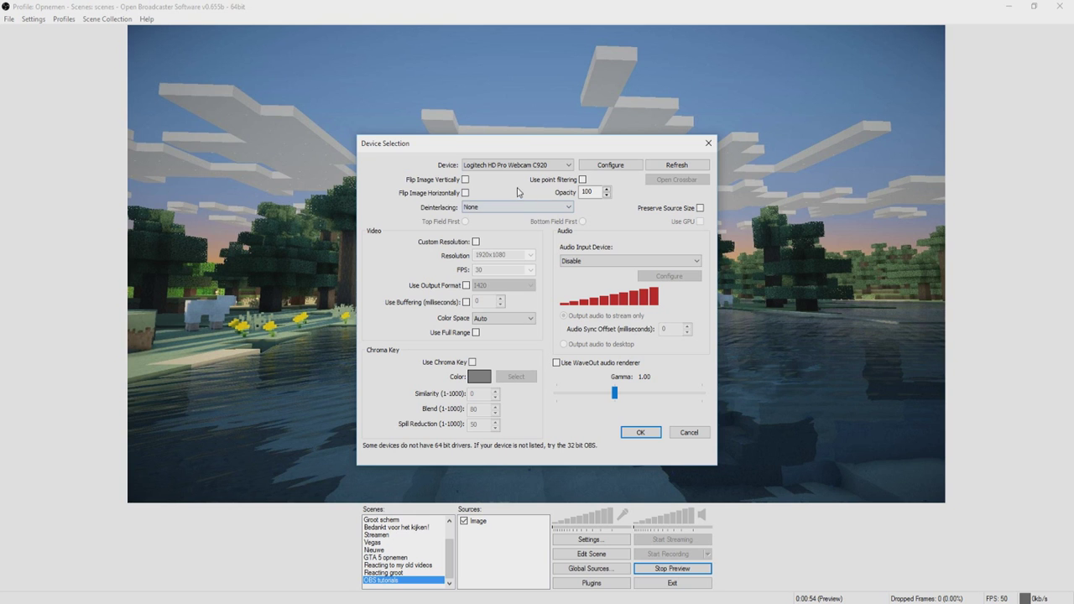
pyautogui.click(509, 164)
pyautogui.click(509, 163)
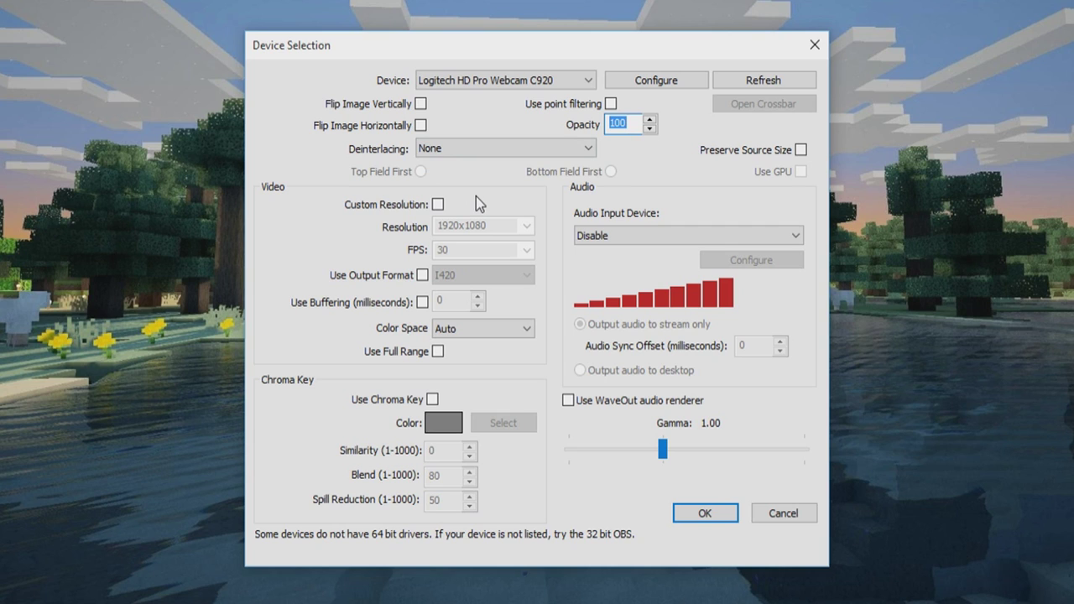
pyautogui.click(437, 205)
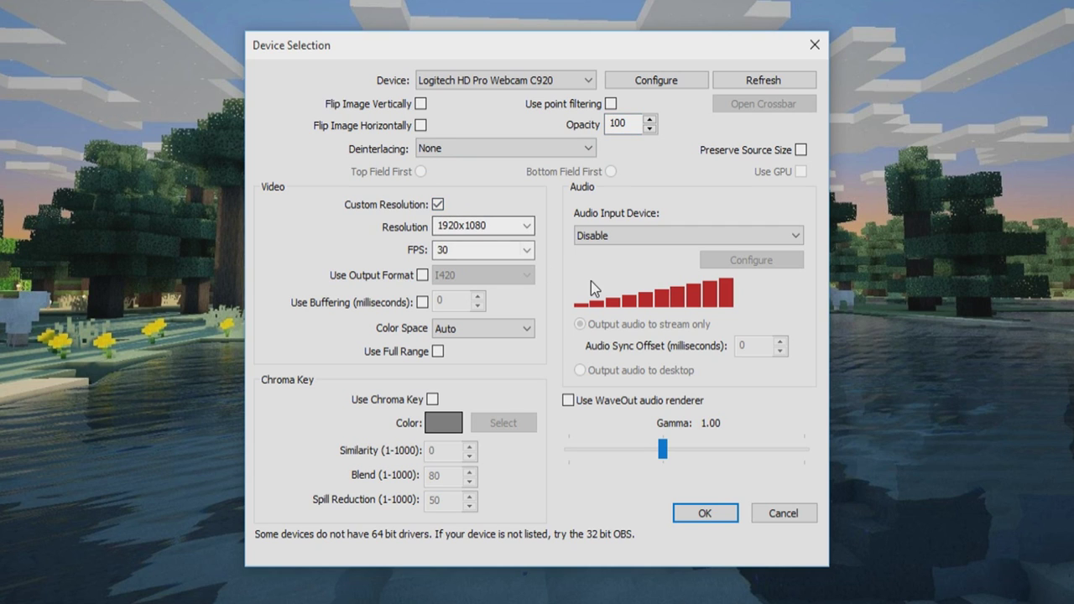
pyautogui.click(695, 512)
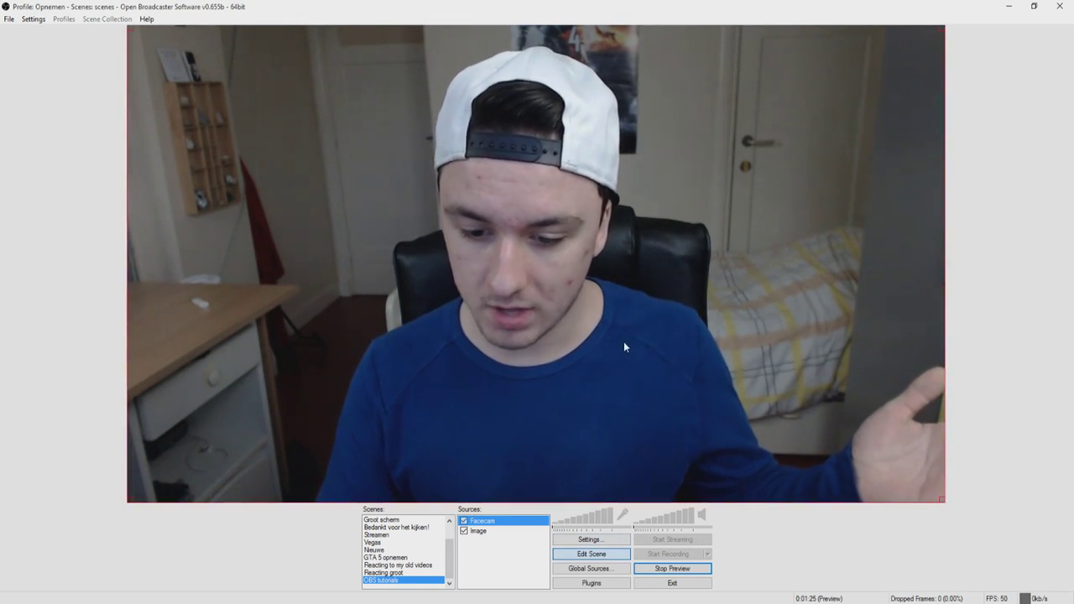
pyautogui.moveTo(940, 500); pyautogui.dragTo(360, 223)
pyautogui.moveTo(236, 109); pyautogui.dragTo(810, 111)
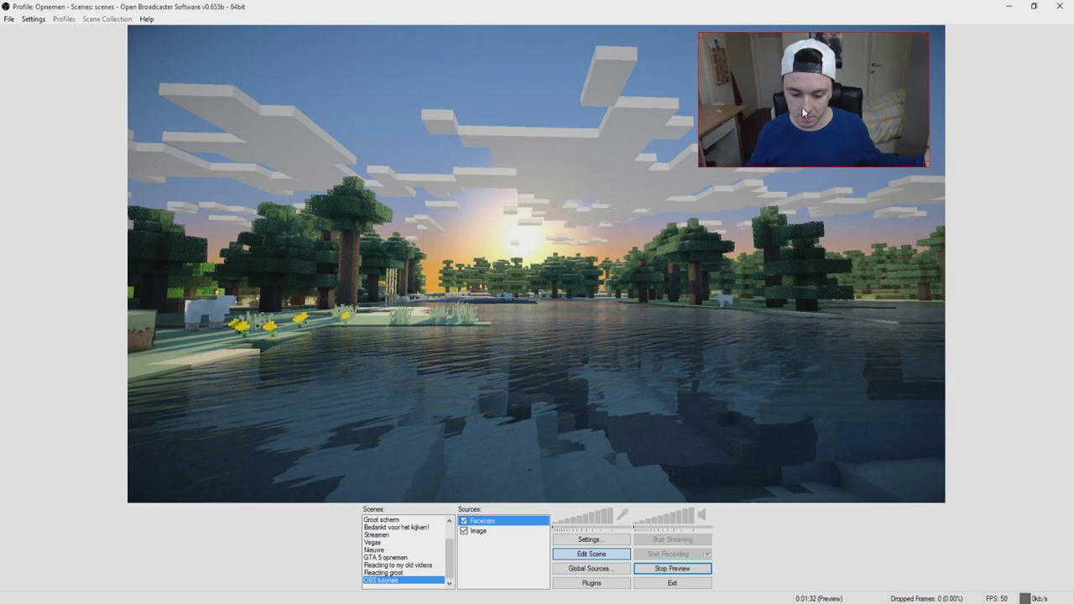
pyautogui.doubleClick(563, 258)
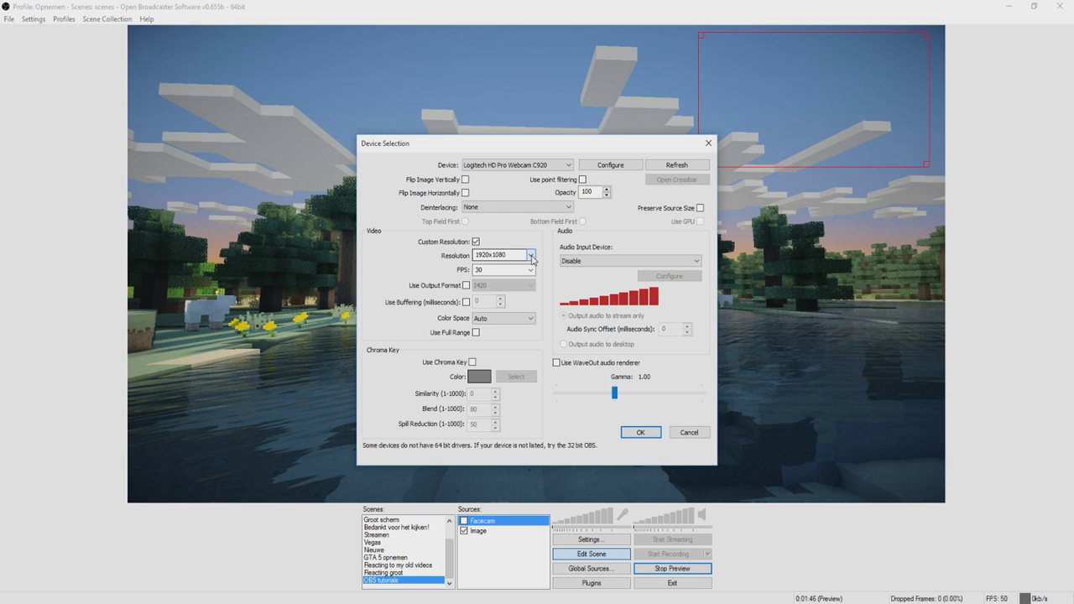
# Step: Set the Facecam custom resolution to 640x480 and apply it
pyautogui.click(531, 255)
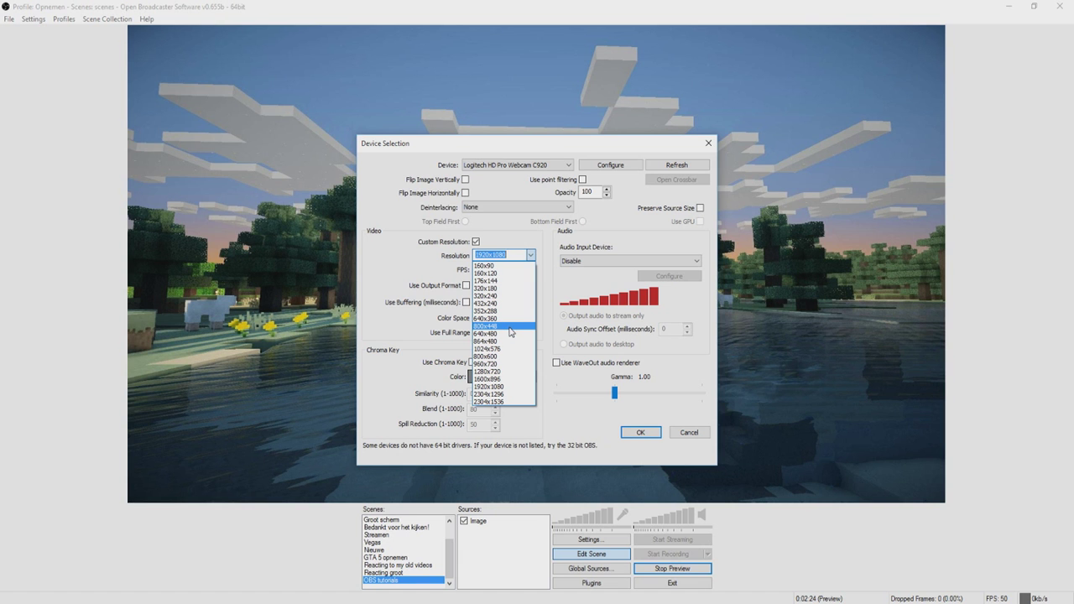
pyautogui.click(510, 333)
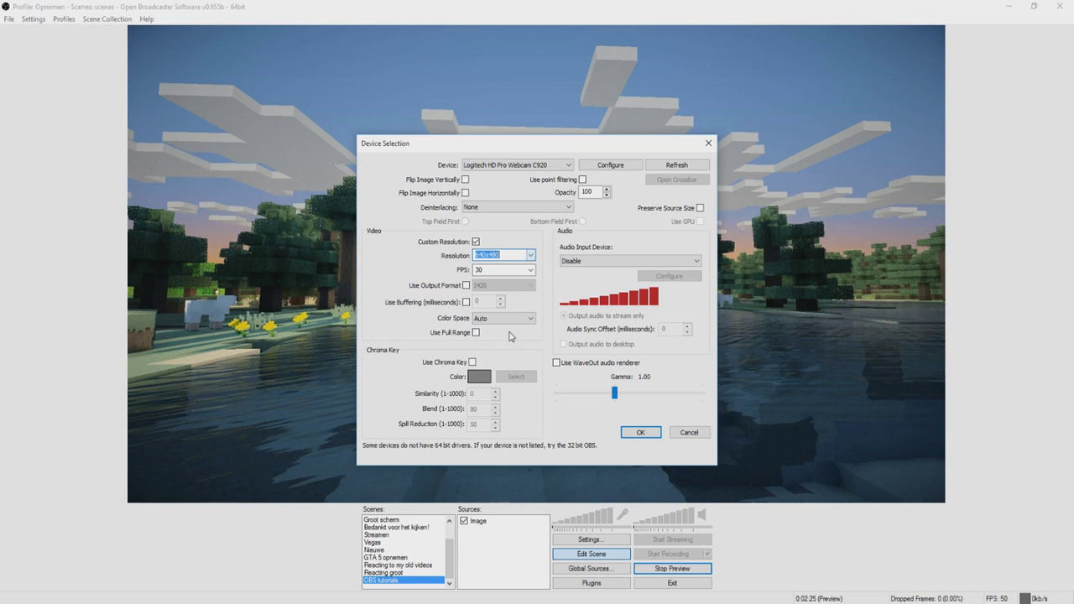
pyautogui.click(639, 432)
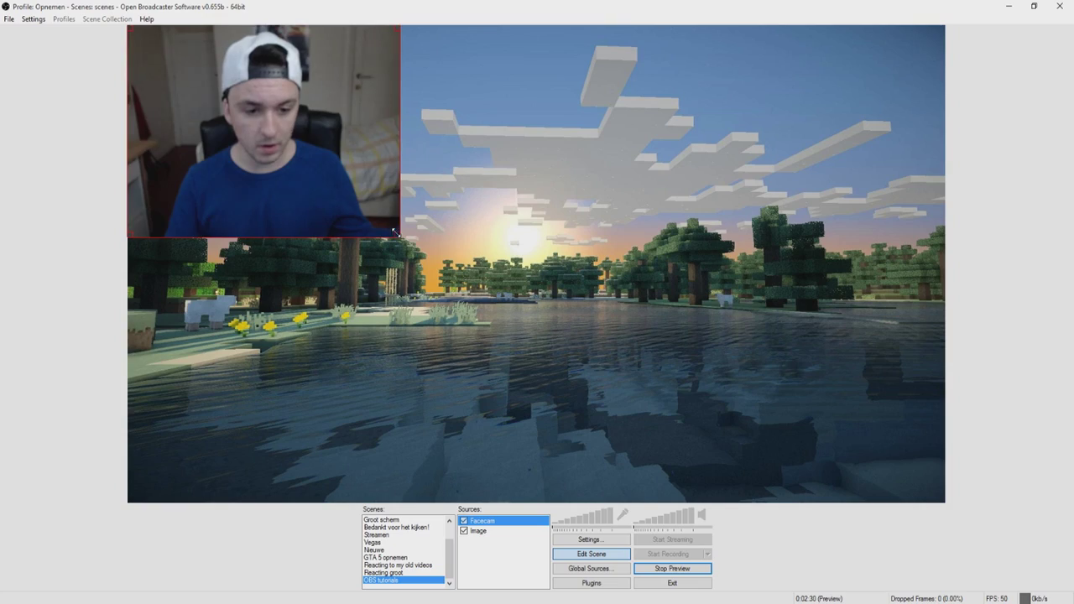
# Step: Shrink the facecam and place it in the top-right corner of the Minecraft image
pyautogui.moveTo(394, 233); pyautogui.dragTo(292, 151)
pyautogui.moveTo(238, 69); pyautogui.dragTo(870, 73)
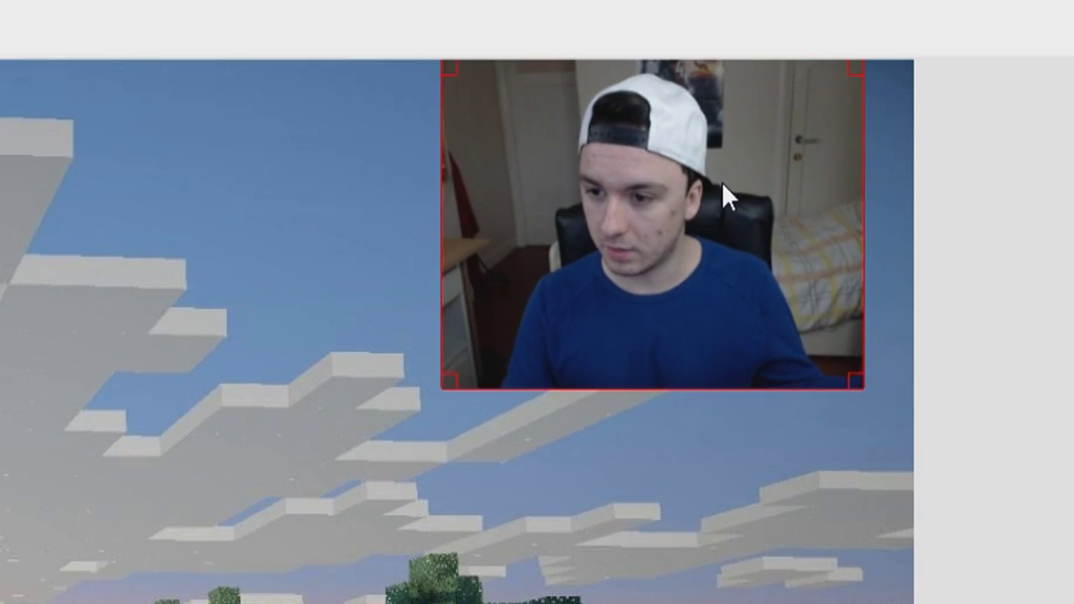
pyautogui.click(789, 252)
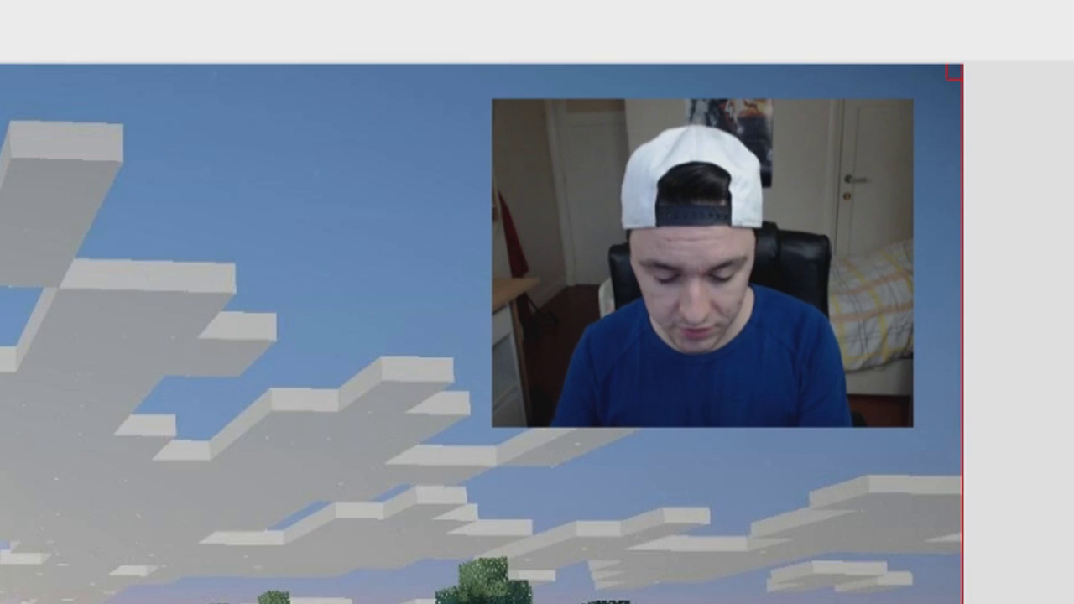
pyautogui.doubleClick(419, 322)
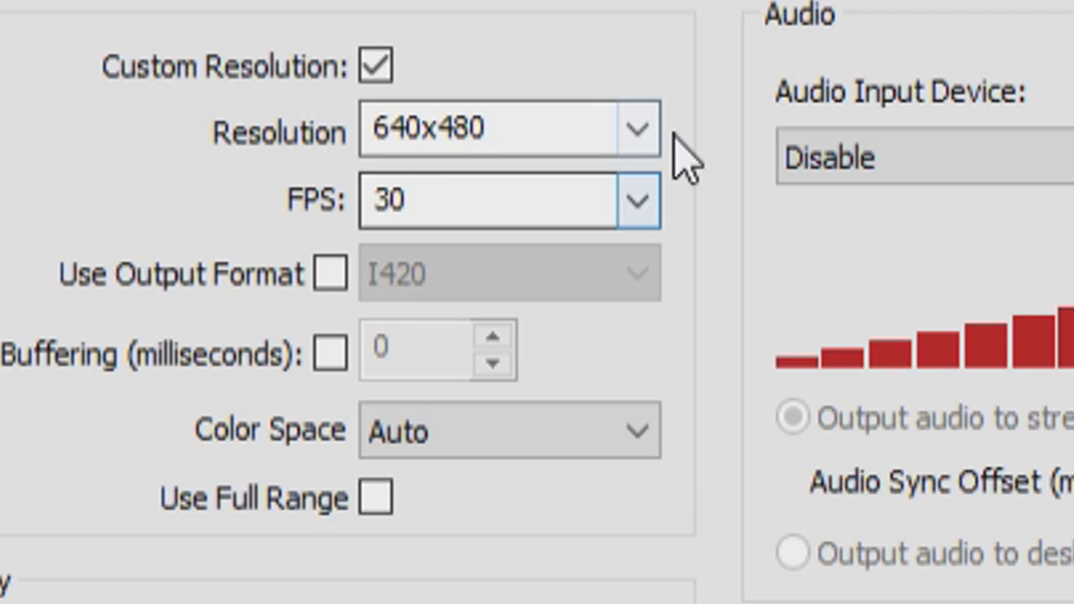
pyautogui.click(531, 255)
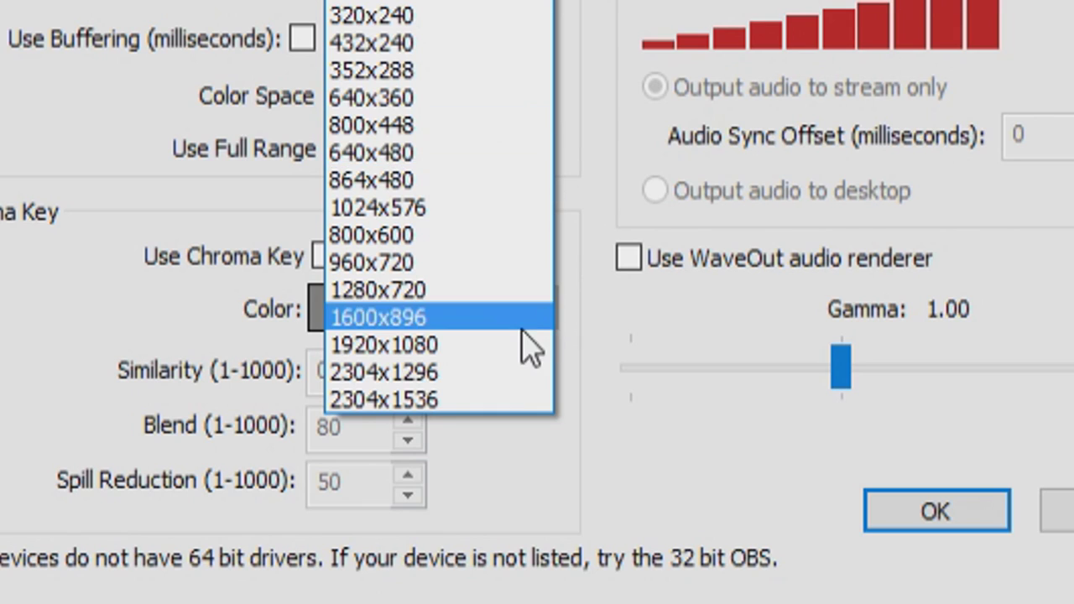
pyautogui.click(495, 345)
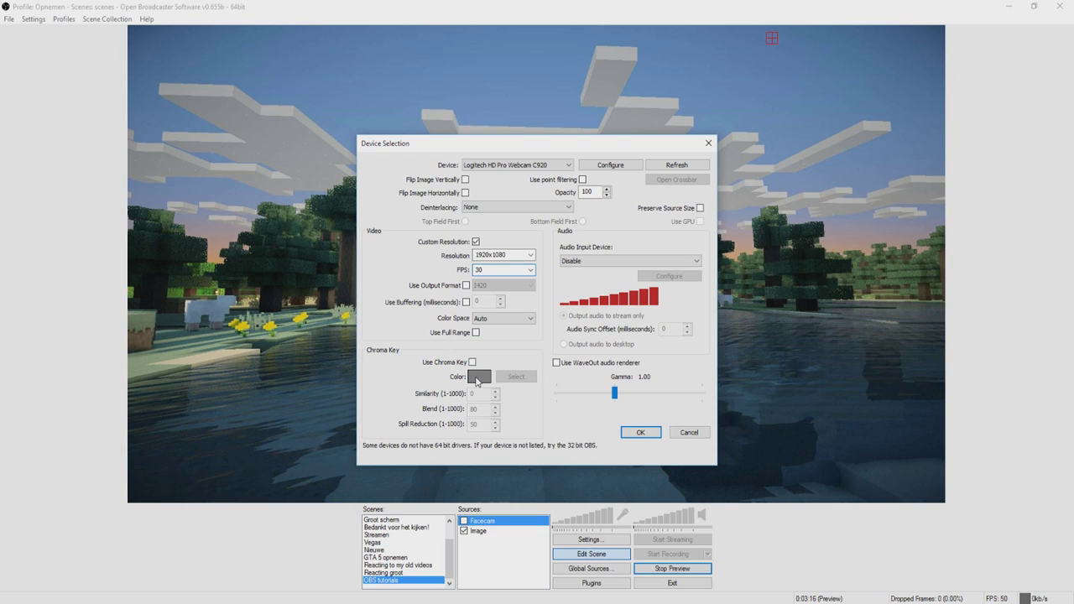
# Step: Leave Use Chroma Key off and the audio input disabled, then apply the webcam settings
pyautogui.click(472, 362)
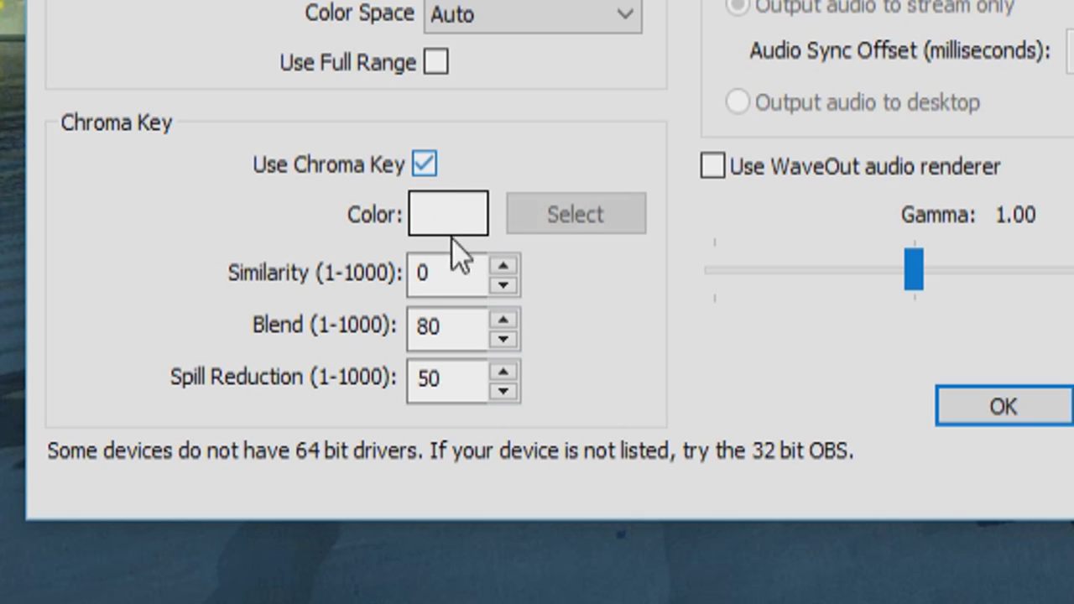
pyautogui.click(514, 377)
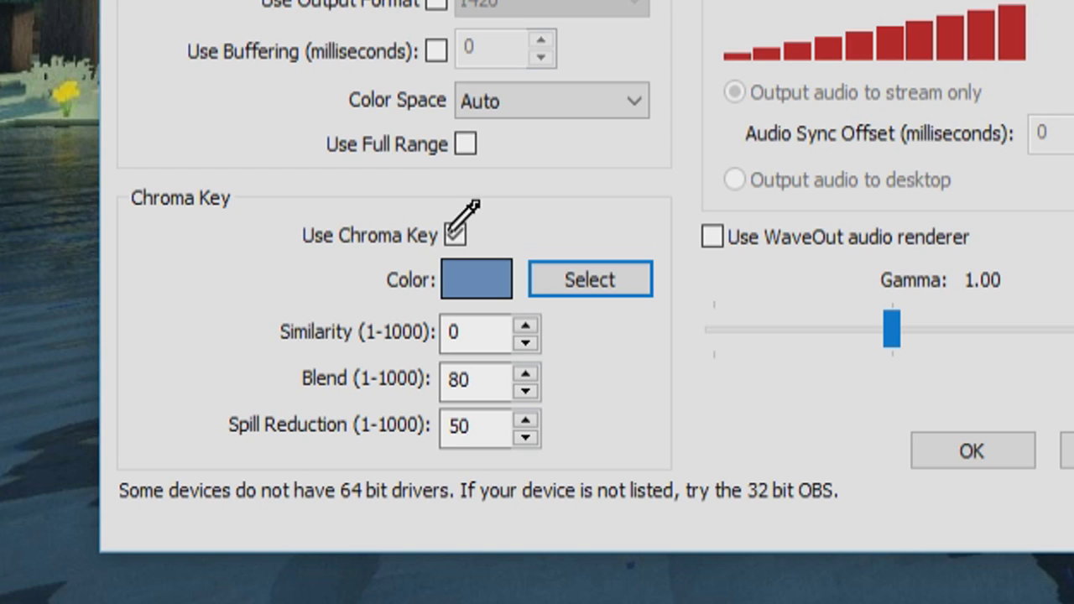
pyautogui.click(472, 361)
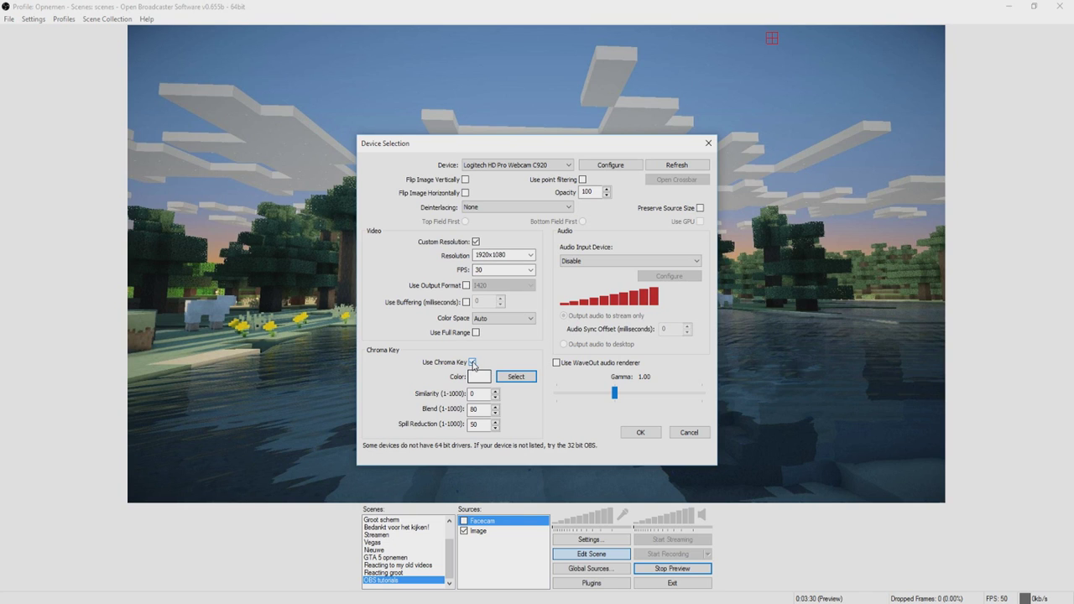
pyautogui.click(472, 362)
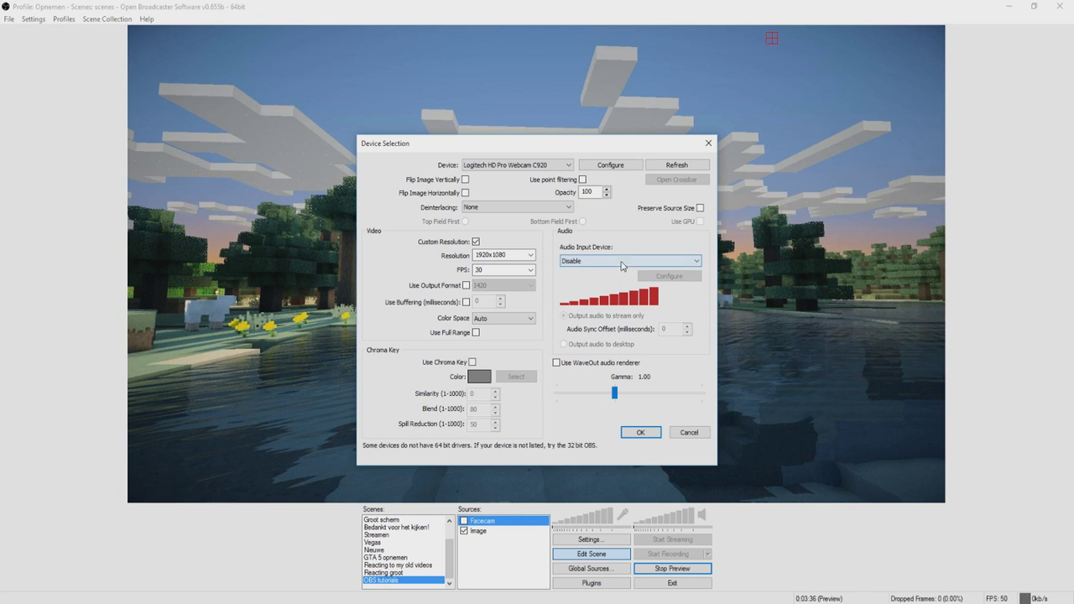
pyautogui.click(622, 264)
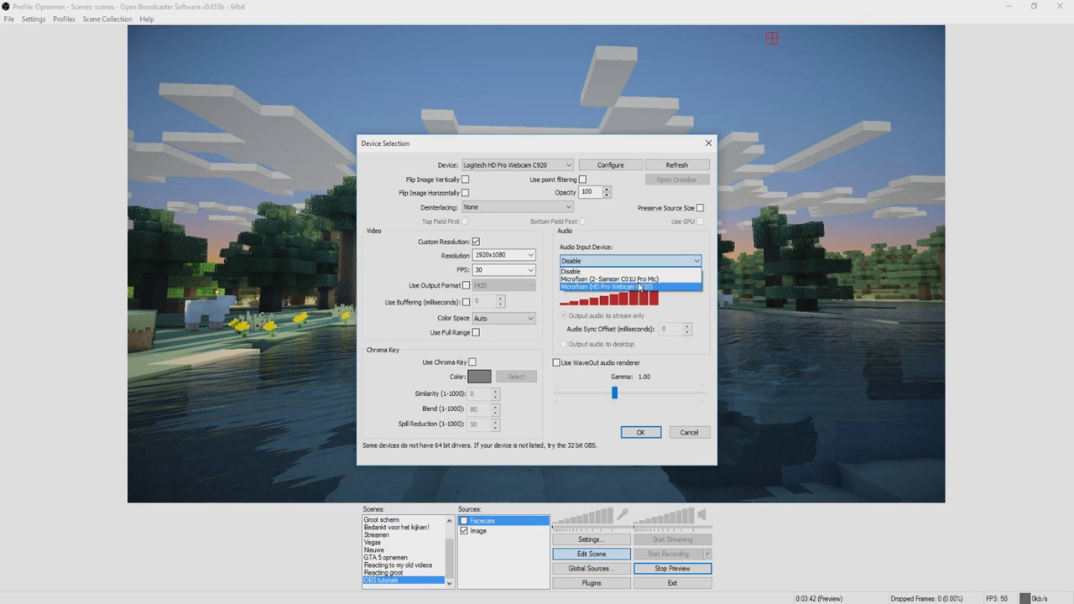
pyautogui.click(637, 243)
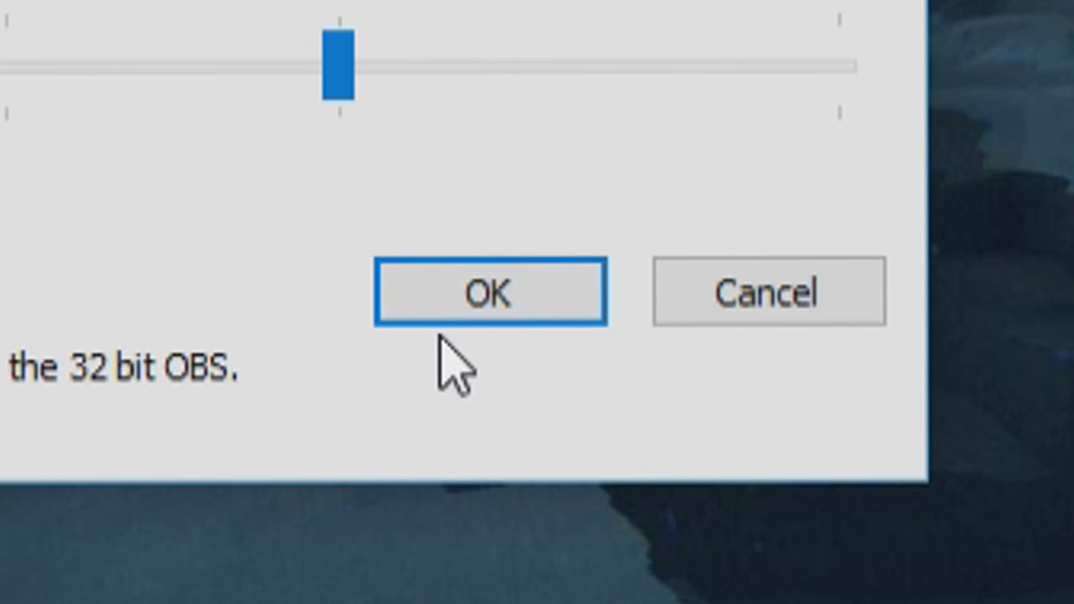
pyautogui.click(626, 429)
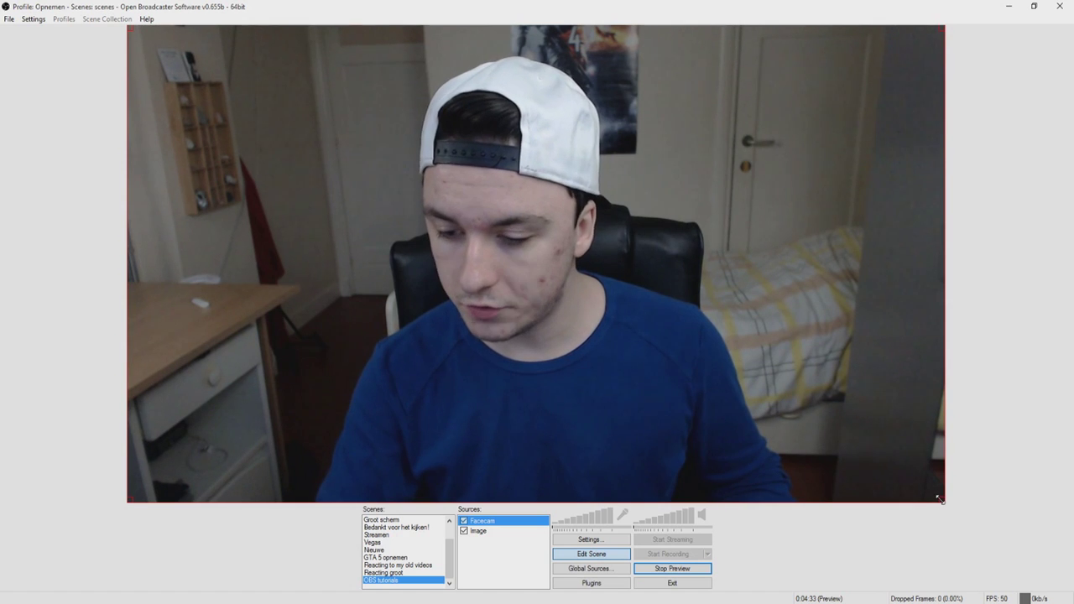
# Step: Shrink the full-frame facecam and drag it into the top-right corner of the background
pyautogui.moveTo(939, 498); pyautogui.dragTo(282, 115)
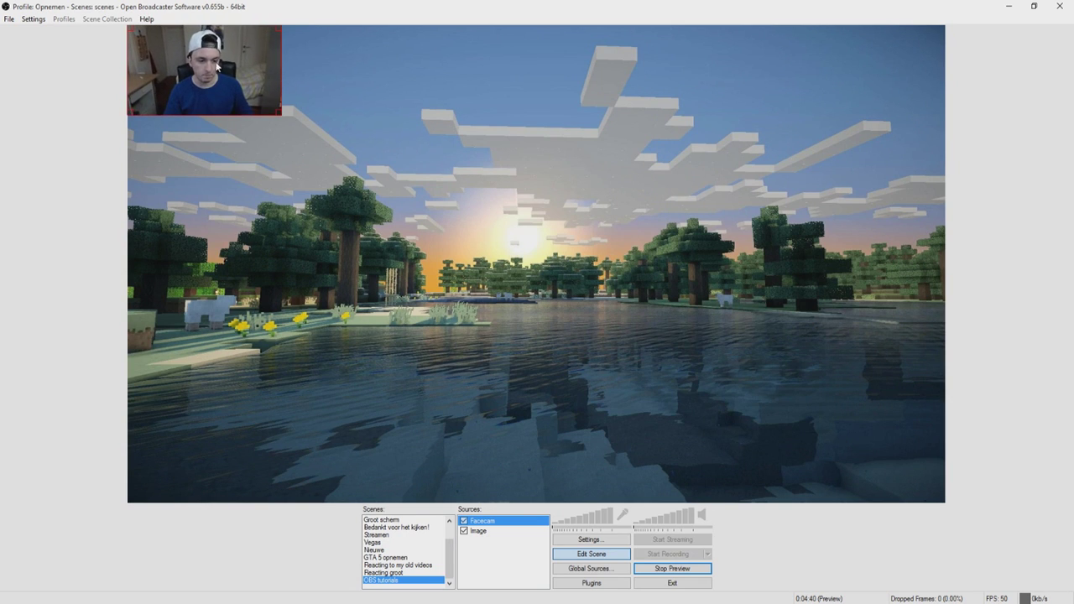
pyautogui.moveTo(217, 68); pyautogui.dragTo(869, 74)
# Step: Select Facecam, resize it, and move it to the top centre of the Minecraft scene
pyautogui.click(907, 385)
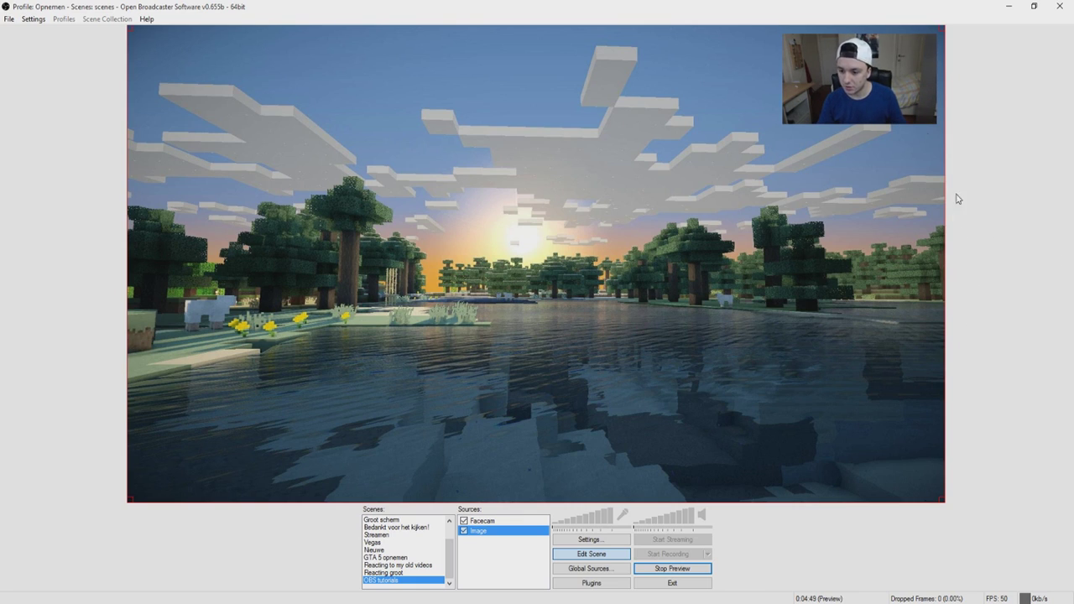
pyautogui.click(893, 118)
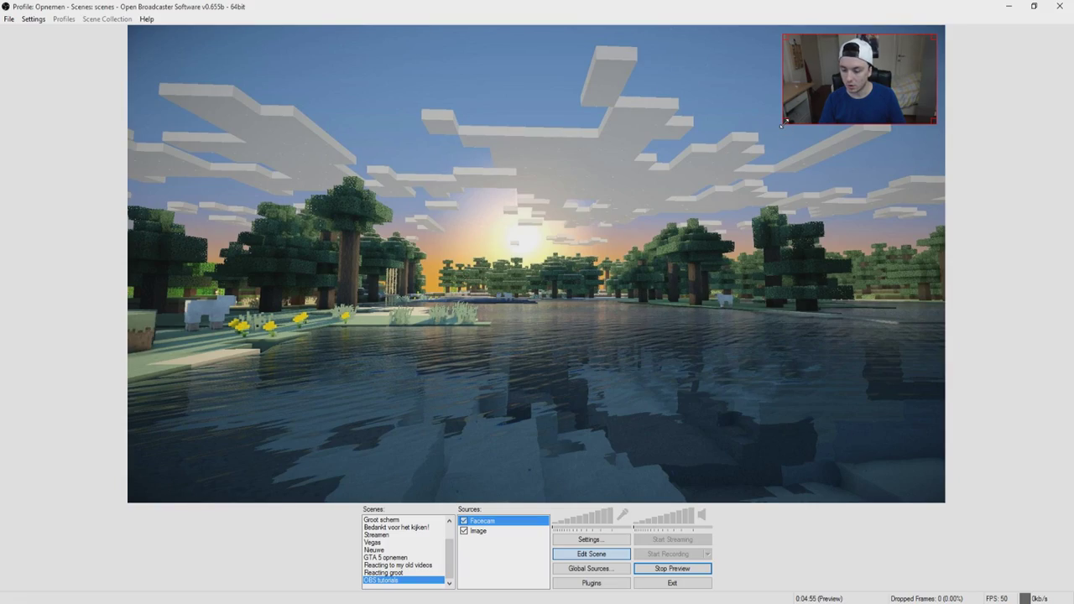
pyautogui.moveTo(781, 125); pyautogui.dragTo(740, 151)
pyautogui.moveTo(893, 94); pyautogui.dragTo(292, 90)
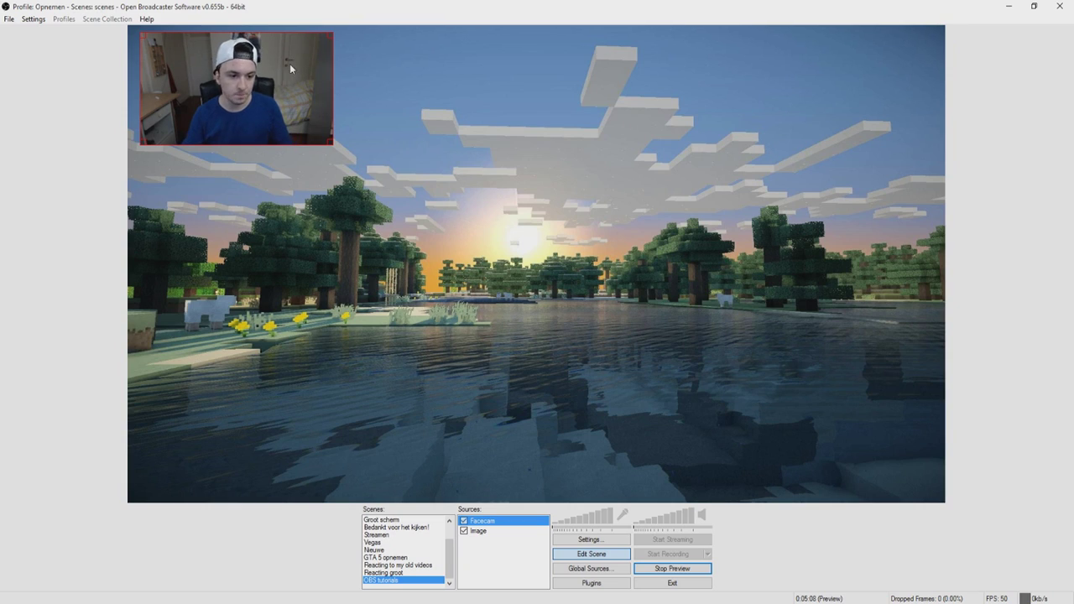
pyautogui.moveTo(290, 69); pyautogui.dragTo(462, 145)
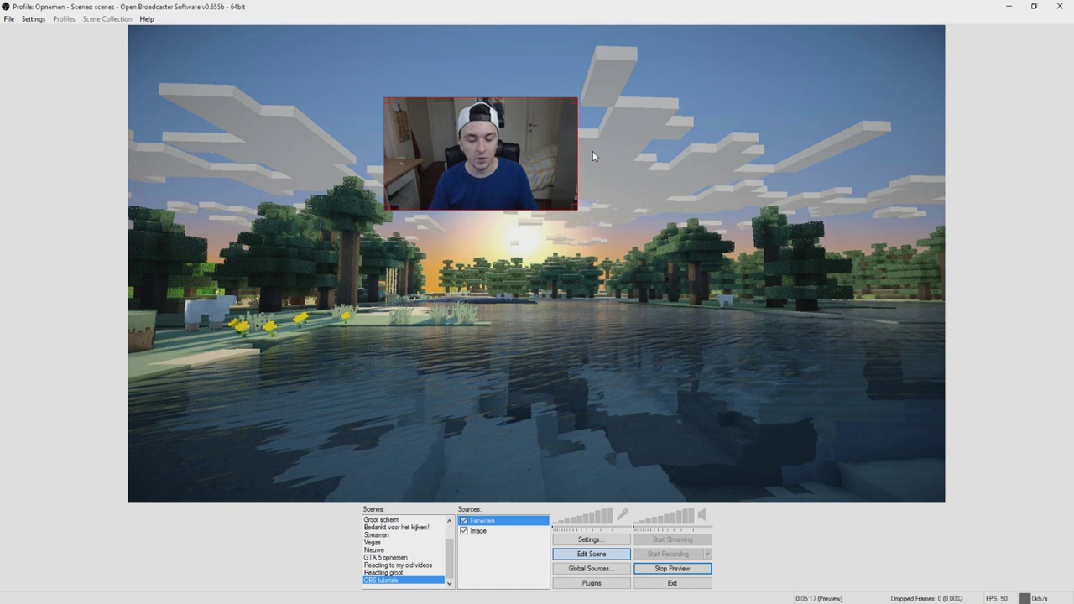
# Step: Enlarge the facecam and crop room off its right and left sides, plus a little off the top
pyautogui.moveTo(576, 209); pyautogui.dragTo(669, 269)
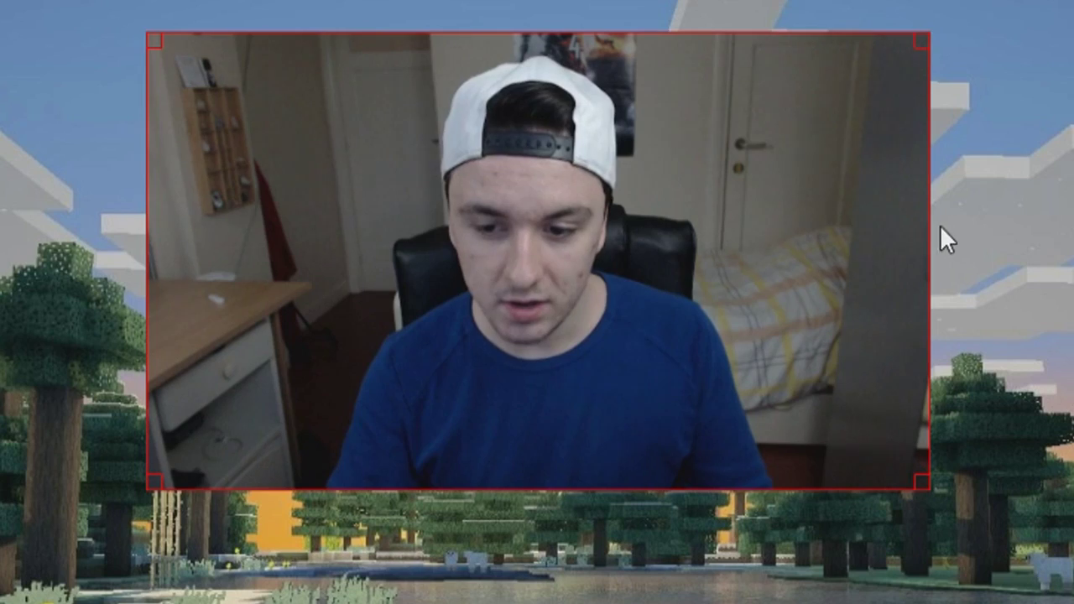
pyautogui.moveTo(925, 230); pyautogui.dragTo(785, 240)
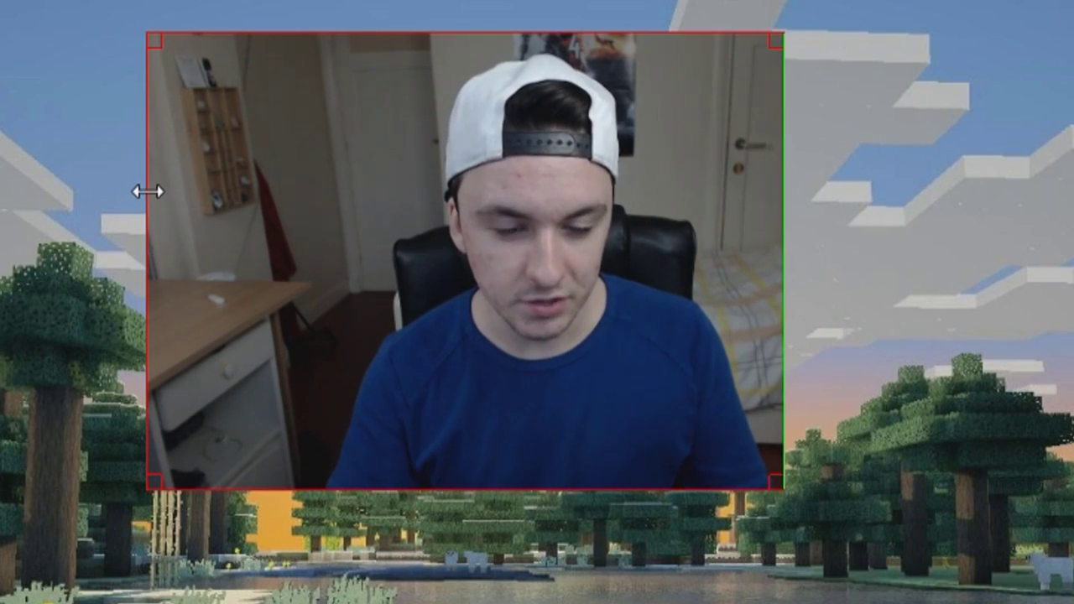
pyautogui.moveTo(145, 188); pyautogui.dragTo(290, 204)
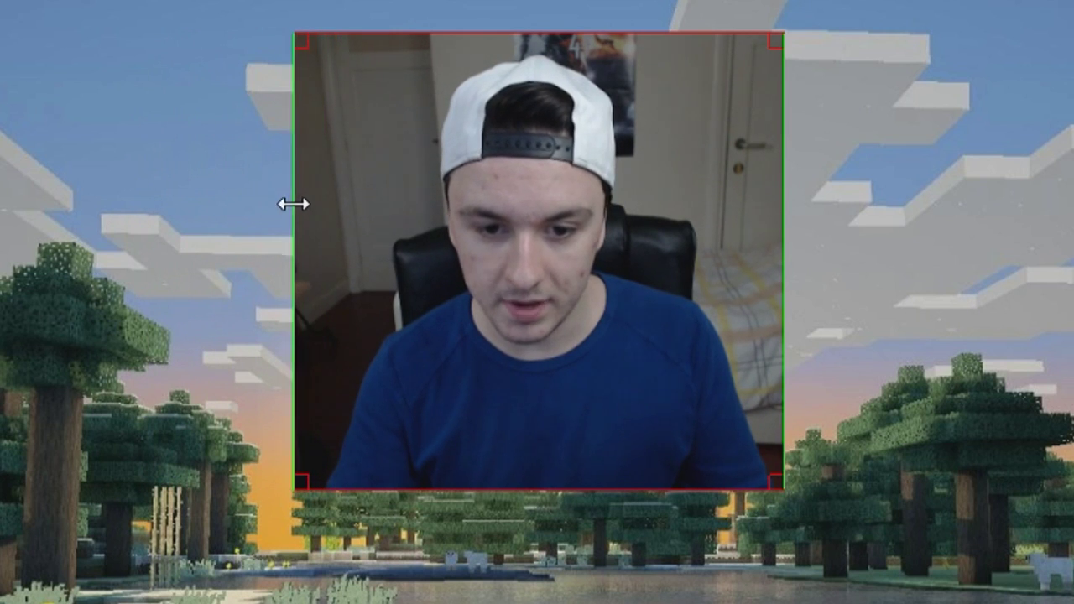
pyautogui.moveTo(747, 32); pyautogui.dragTo(576, 29)
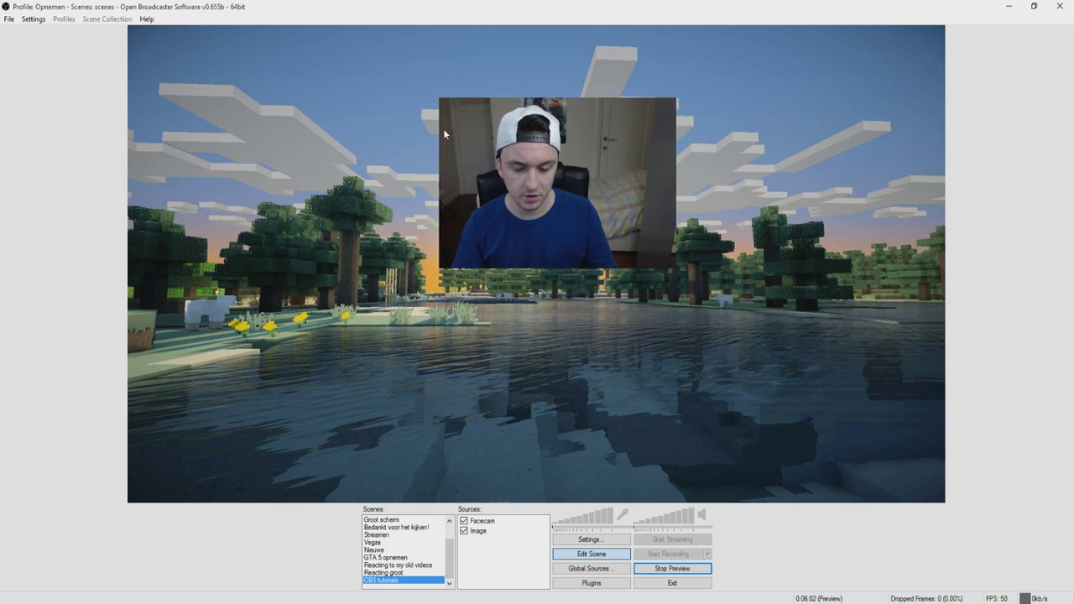
# Step: Uncrop the facecam's left side, reselect Facecam, and move it back to the top centre
pyautogui.moveTo(441, 128); pyautogui.dragTo(256, 132)
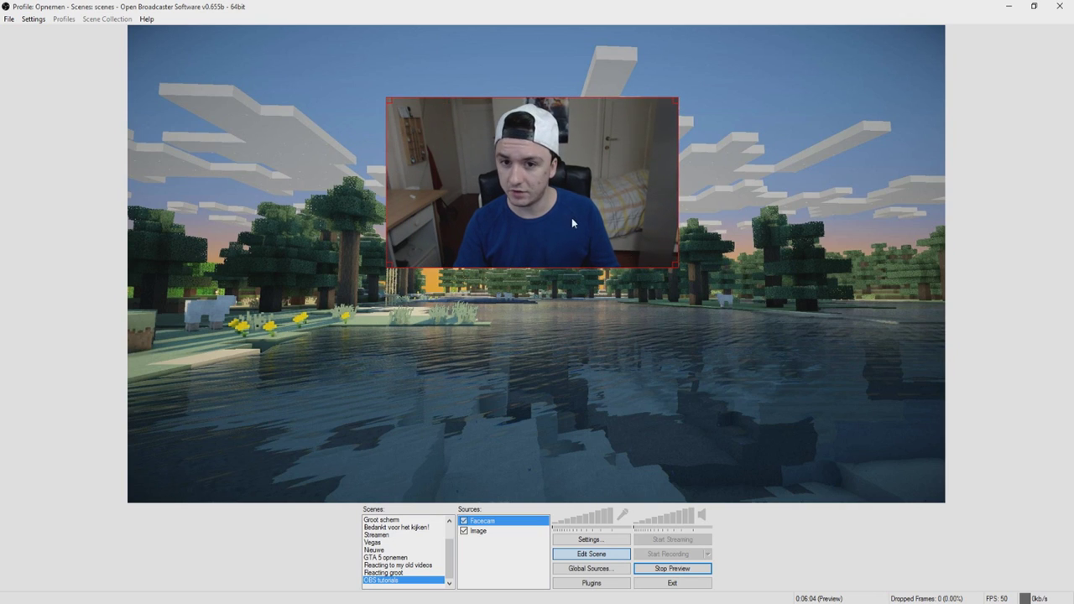
pyautogui.click(542, 307)
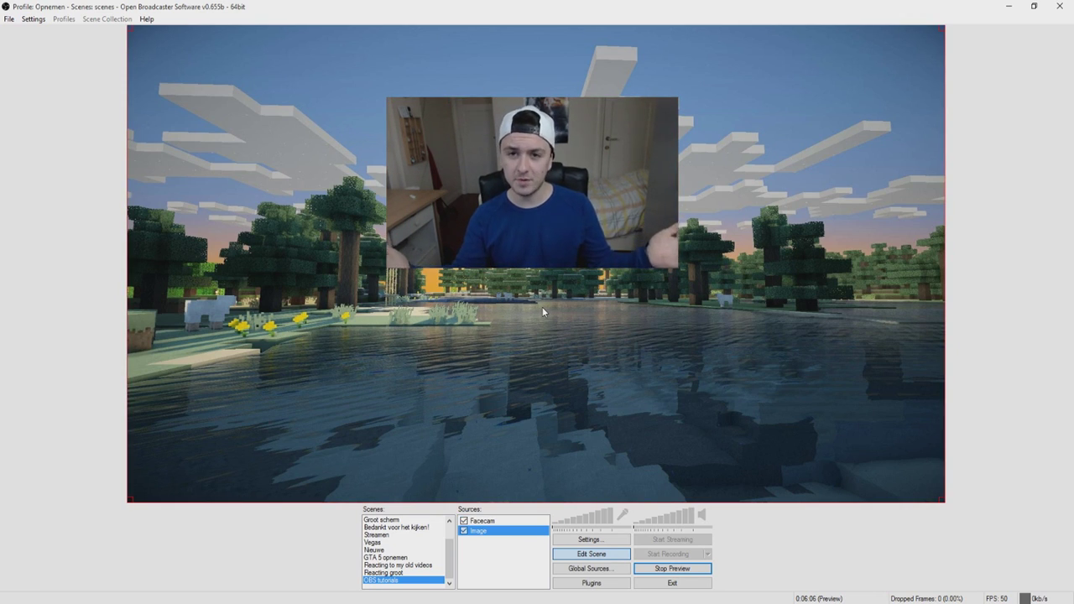
pyautogui.click(510, 145)
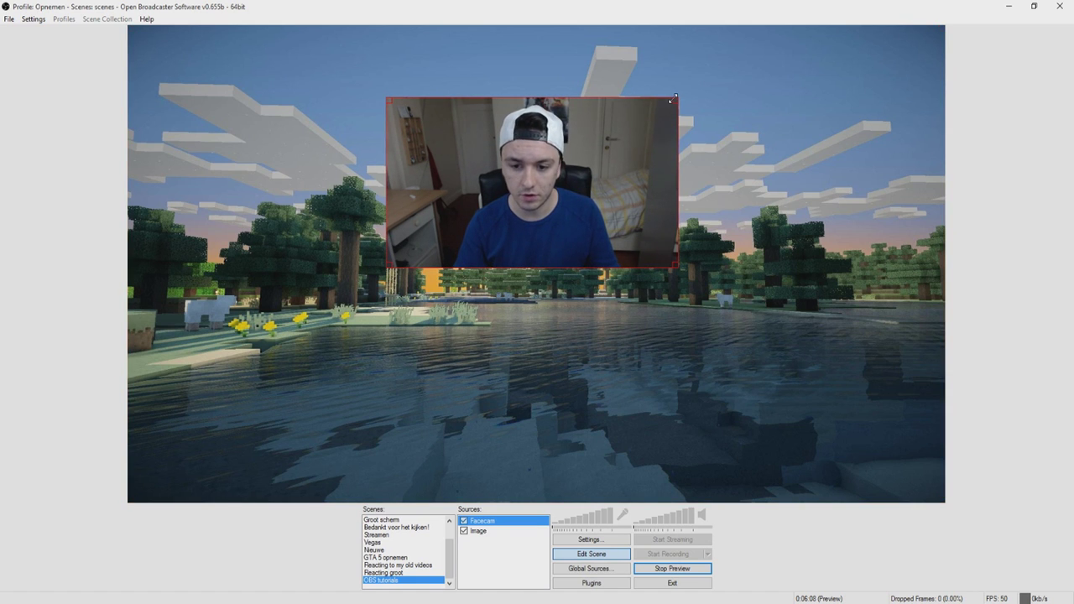
pyautogui.moveTo(675, 98); pyautogui.dragTo(556, 132)
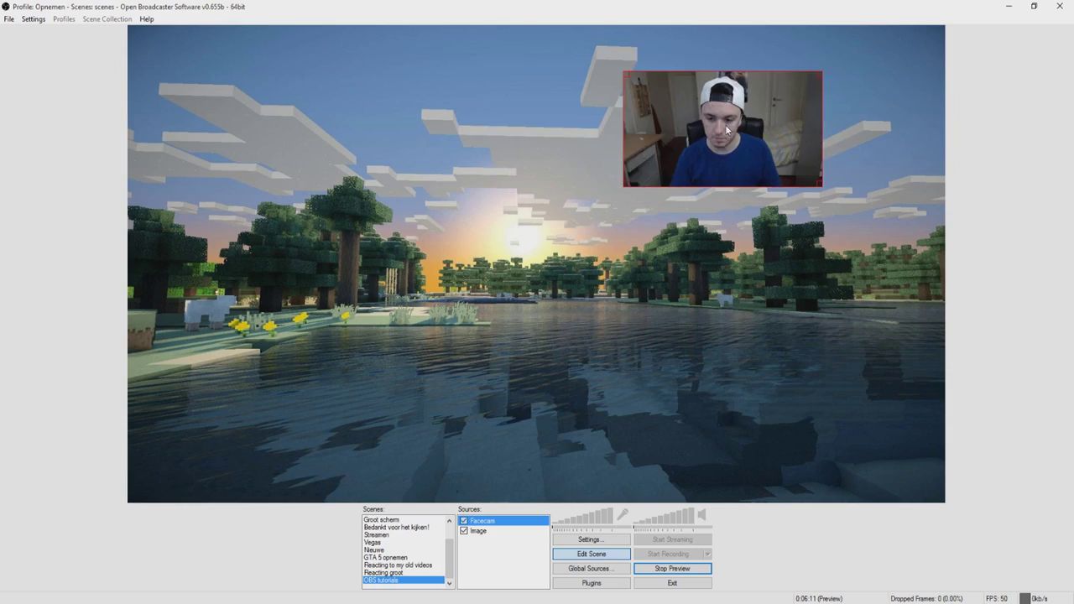
pyautogui.moveTo(683, 125); pyautogui.dragTo(430, 237)
pyautogui.moveTo(518, 244); pyautogui.dragTo(561, 162)
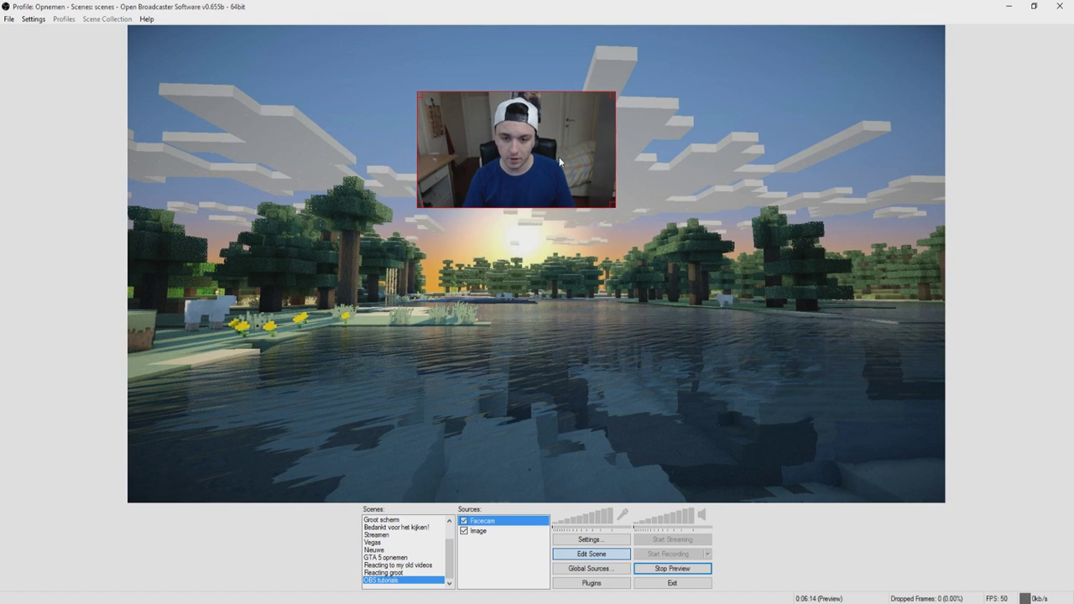
# Step: Enlarge the facecam near the top centre and crop its left and right sides into a narrow frame
pyautogui.moveTo(611, 208); pyautogui.dragTo(849, 352)
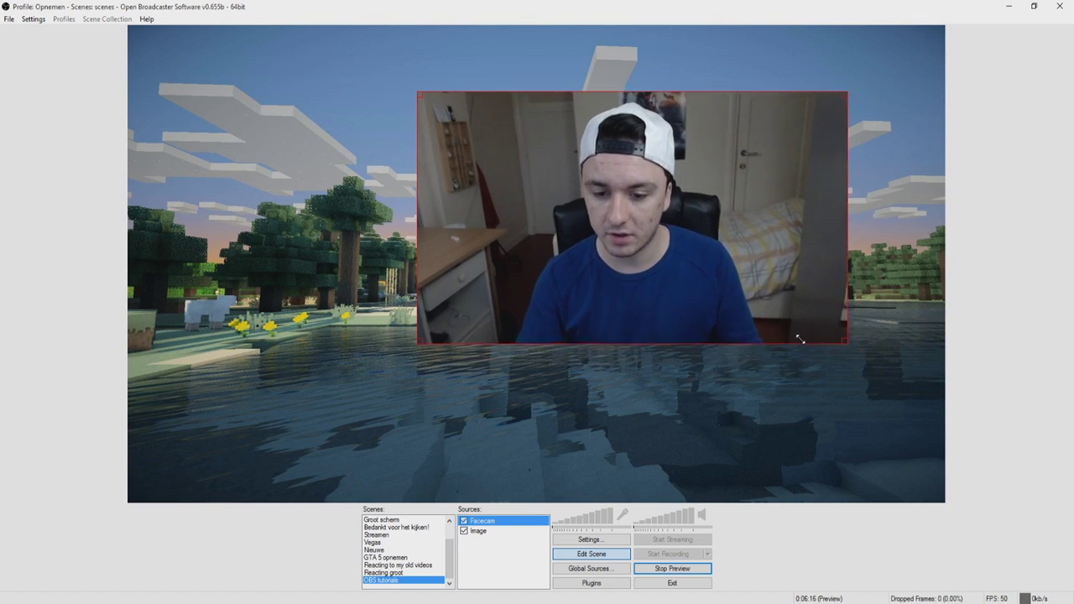
pyautogui.moveTo(682, 250); pyautogui.dragTo(557, 241)
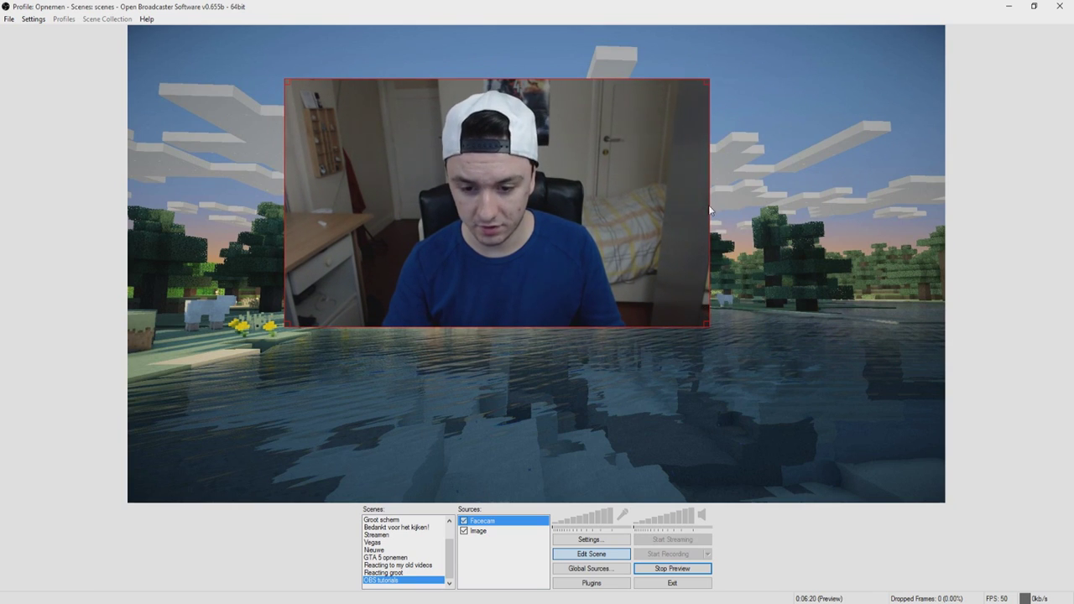
pyautogui.moveTo(712, 210); pyautogui.dragTo(604, 206)
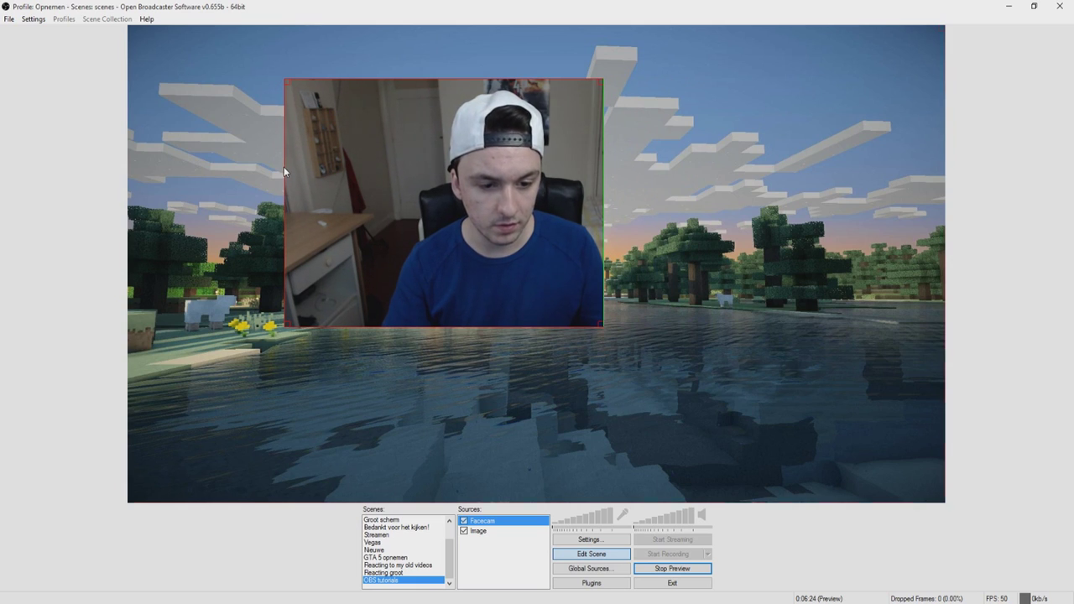
pyautogui.moveTo(285, 168); pyautogui.dragTo(407, 162)
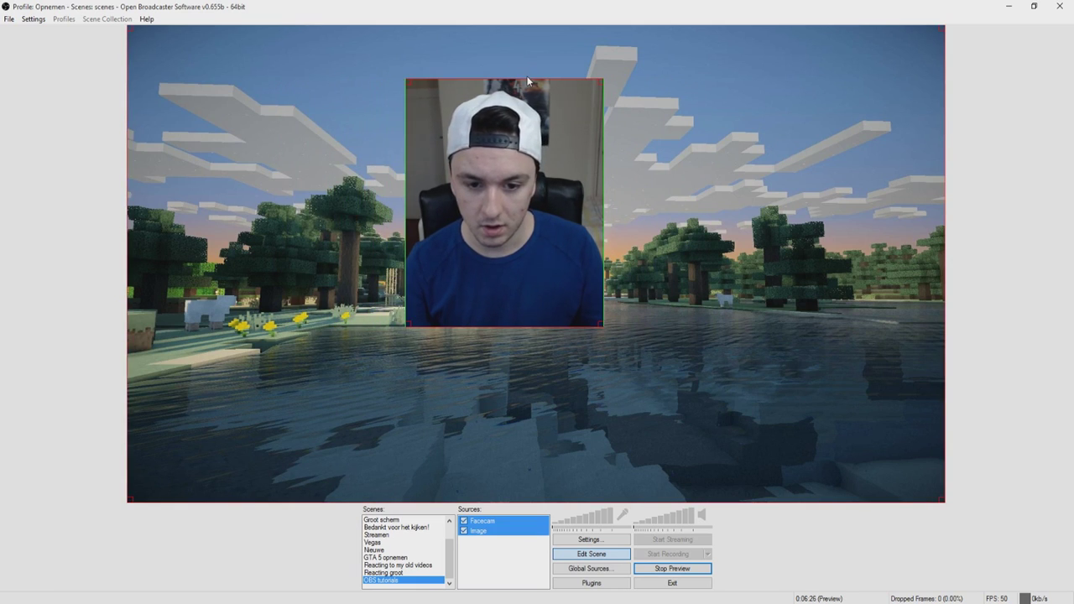